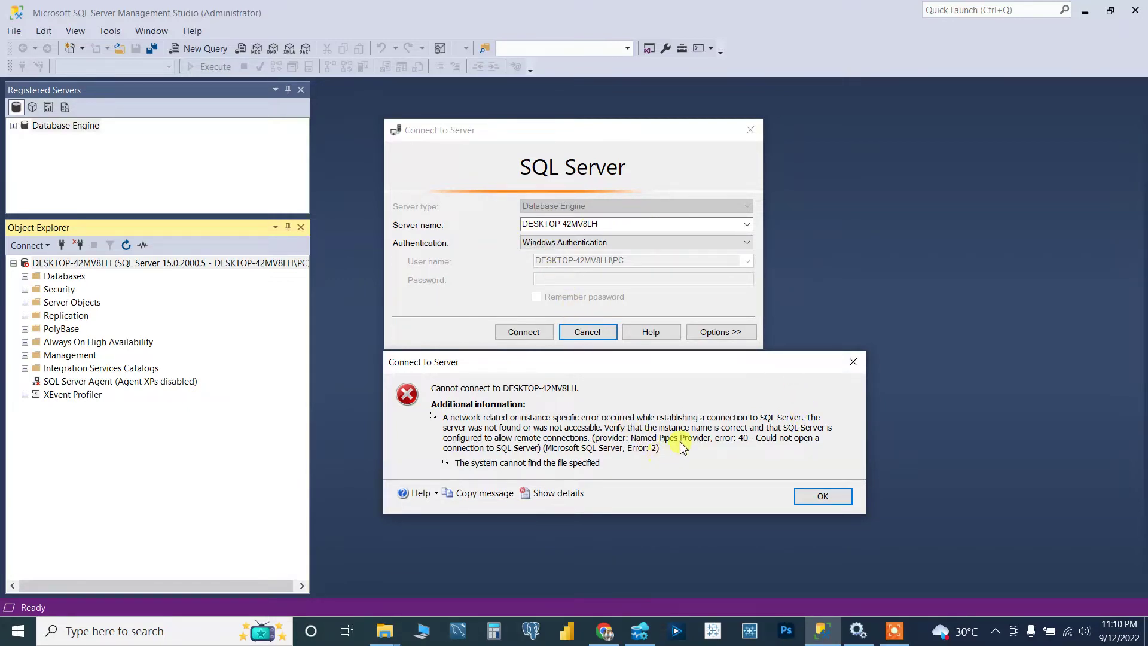
# Dismiss the connection error and the server connection dialog, and open the Windows Services console
pyautogui.click(837, 499)
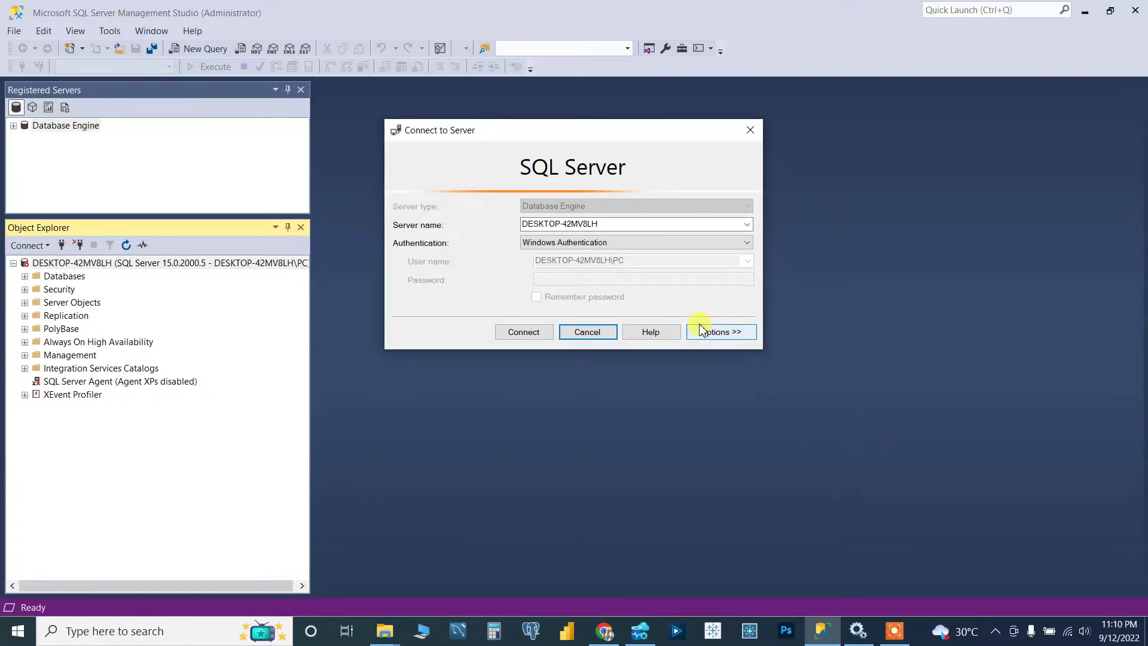
pyautogui.click(750, 130)
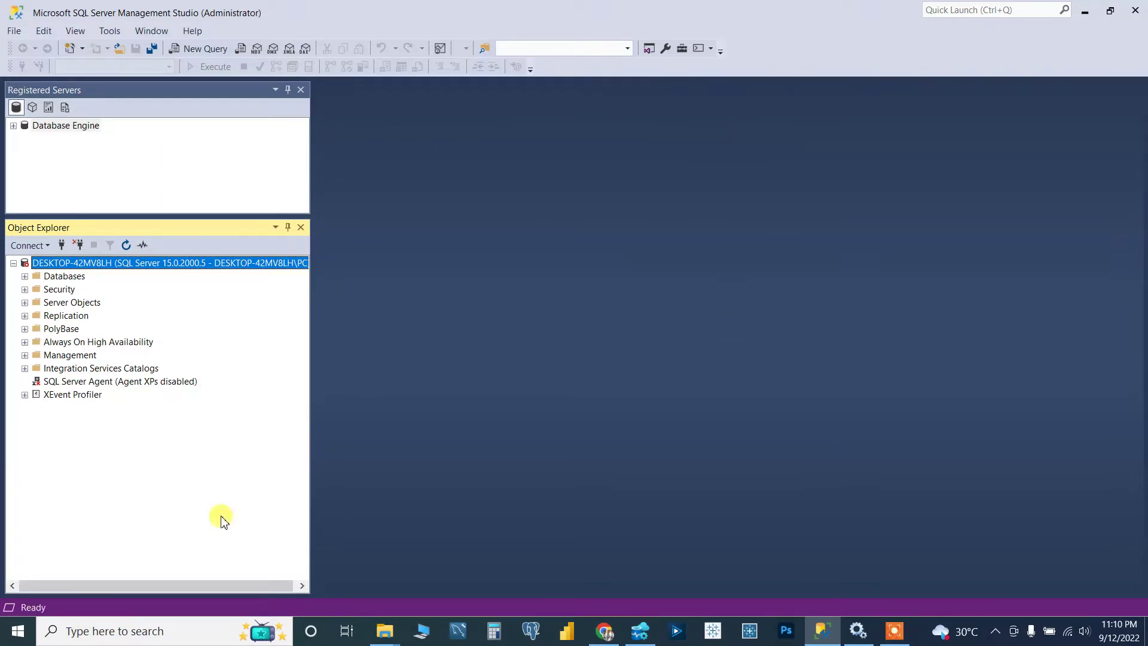
pyautogui.click(17, 639)
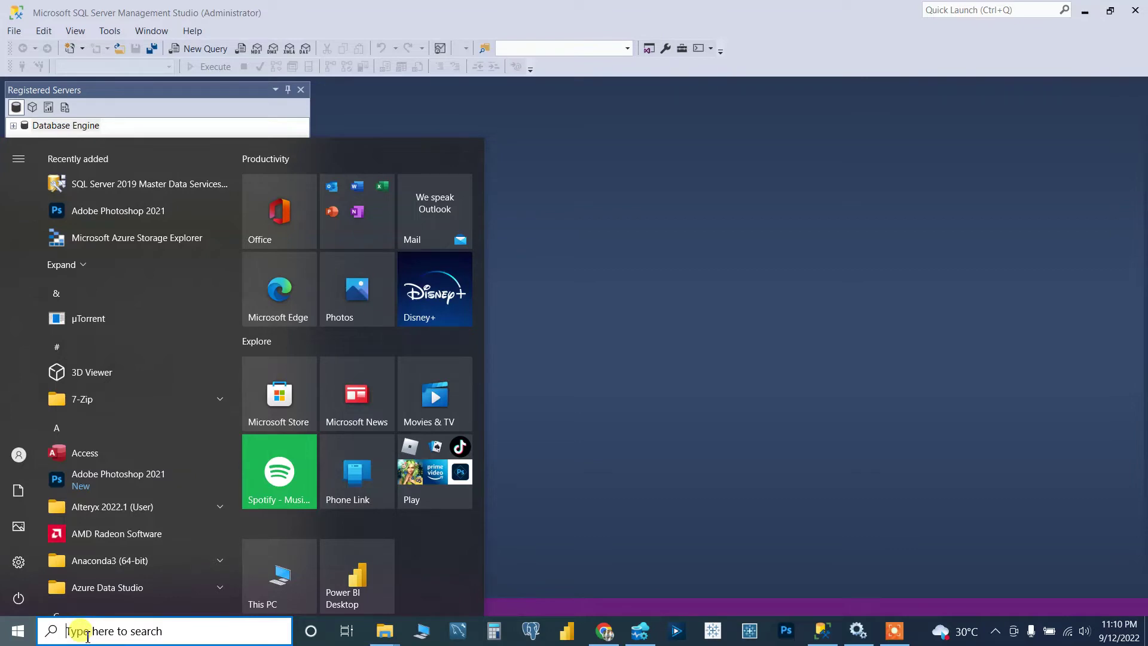
pyautogui.write('servic')
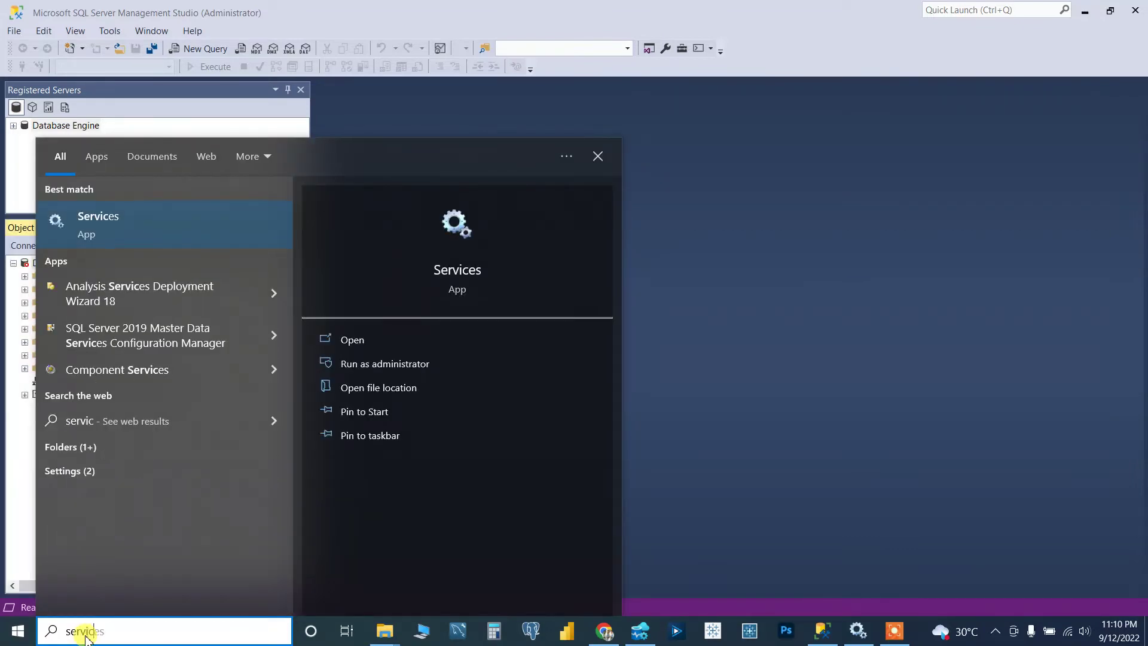
pyautogui.click(144, 226)
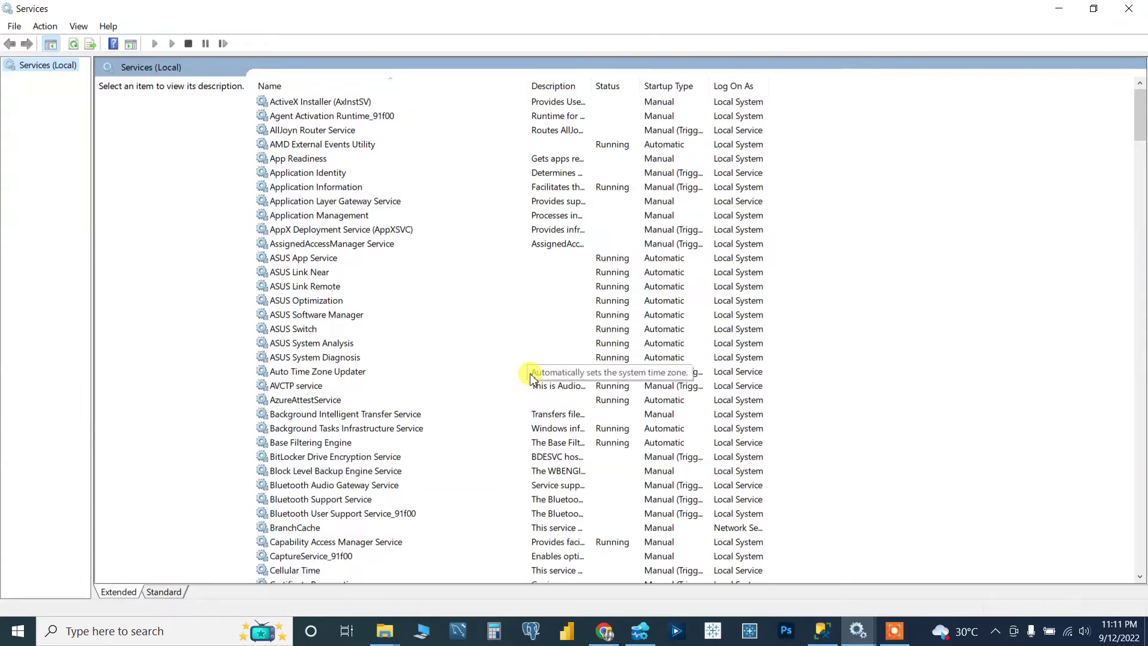
# Find the SQL Server (MSSQLSERVER) service in the services list and start it
pyautogui.scroll(-12, 426, 398)
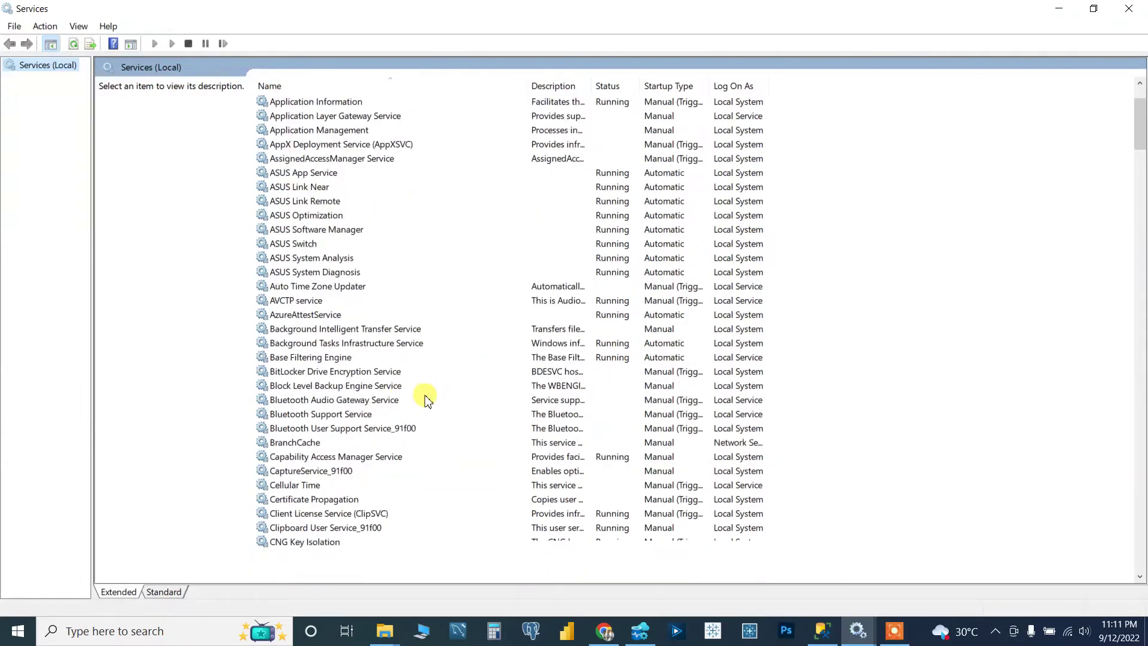
pyautogui.scroll(-20, 426, 398)
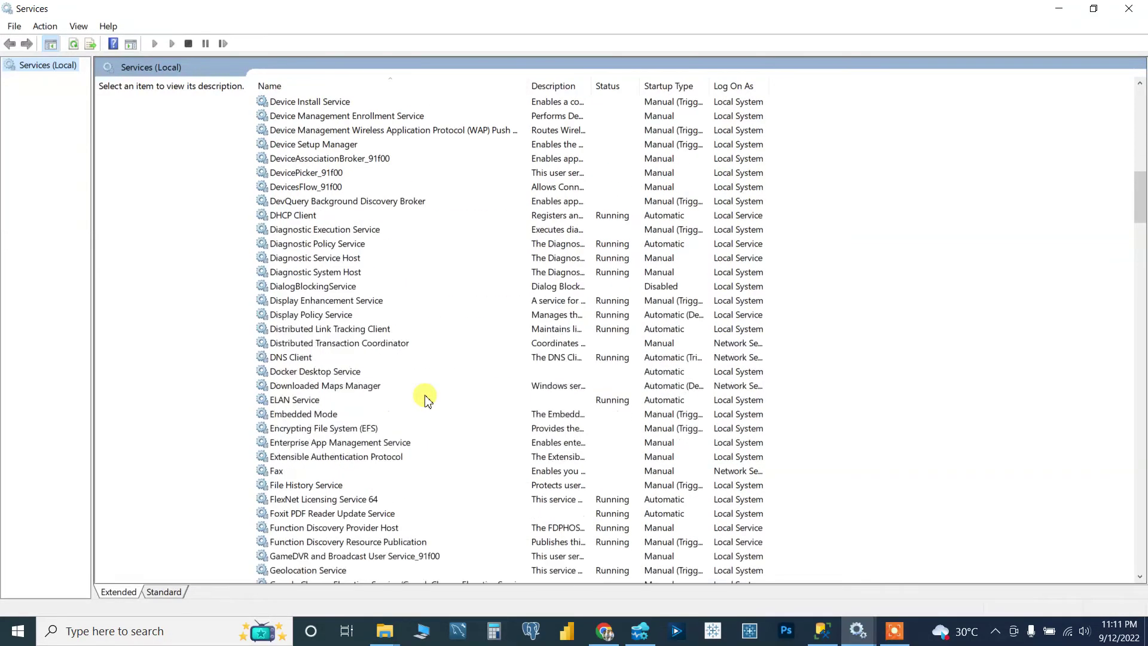
pyautogui.scroll(4, 426, 400)
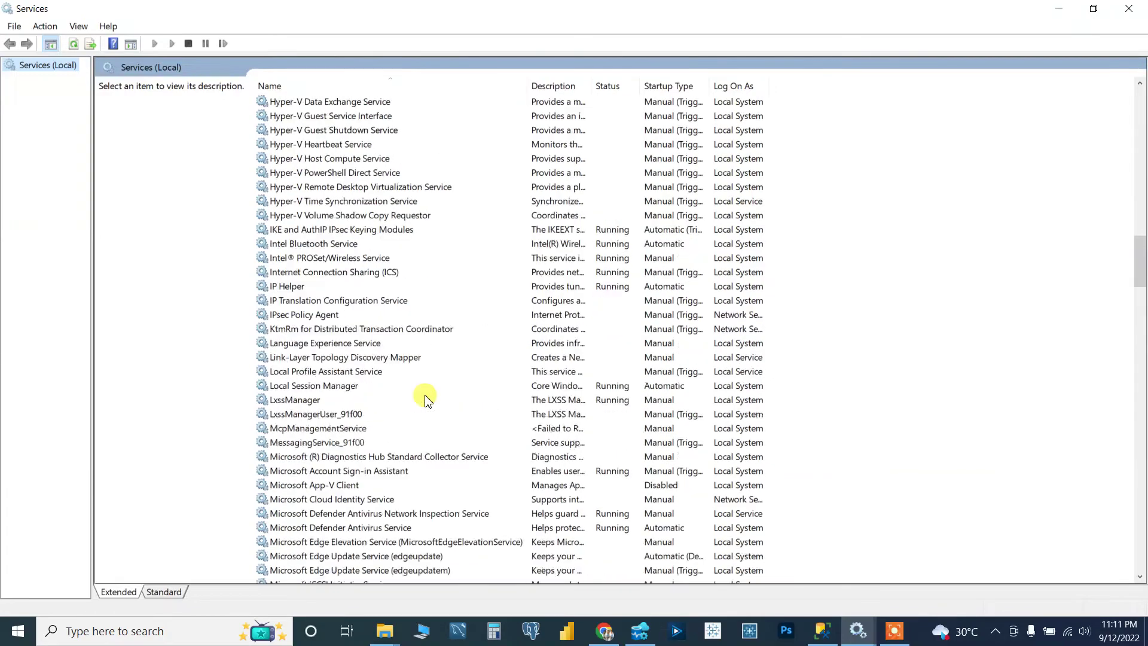
pyautogui.scroll(-3, 426, 400)
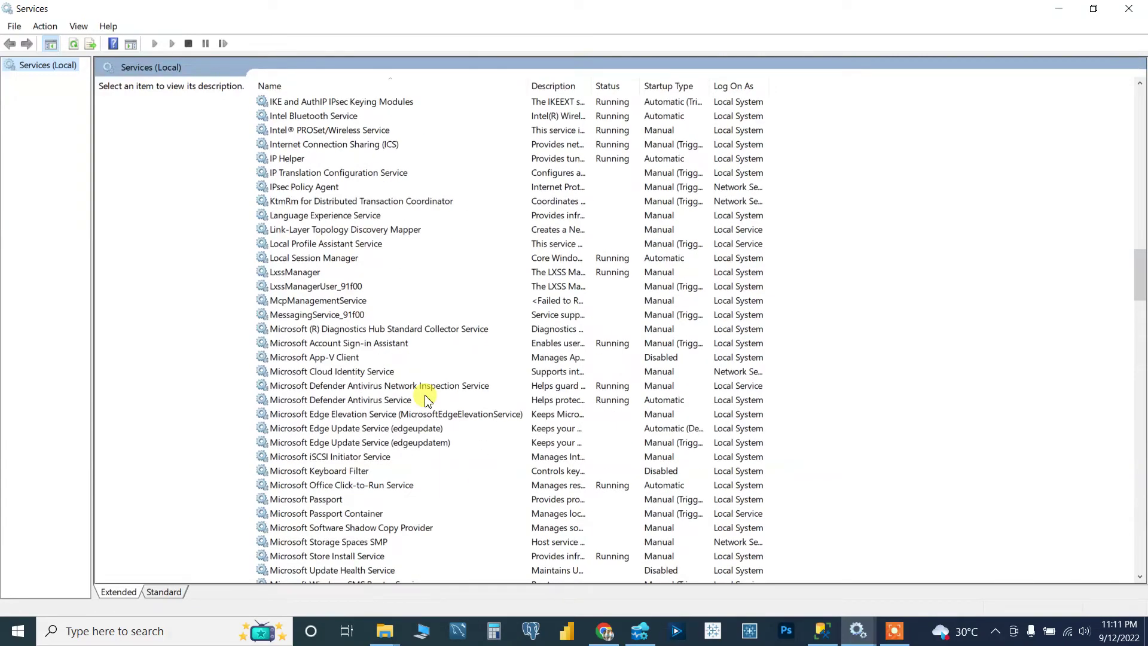
pyautogui.scroll(1, 425, 399)
pyautogui.scroll(-18, 426, 400)
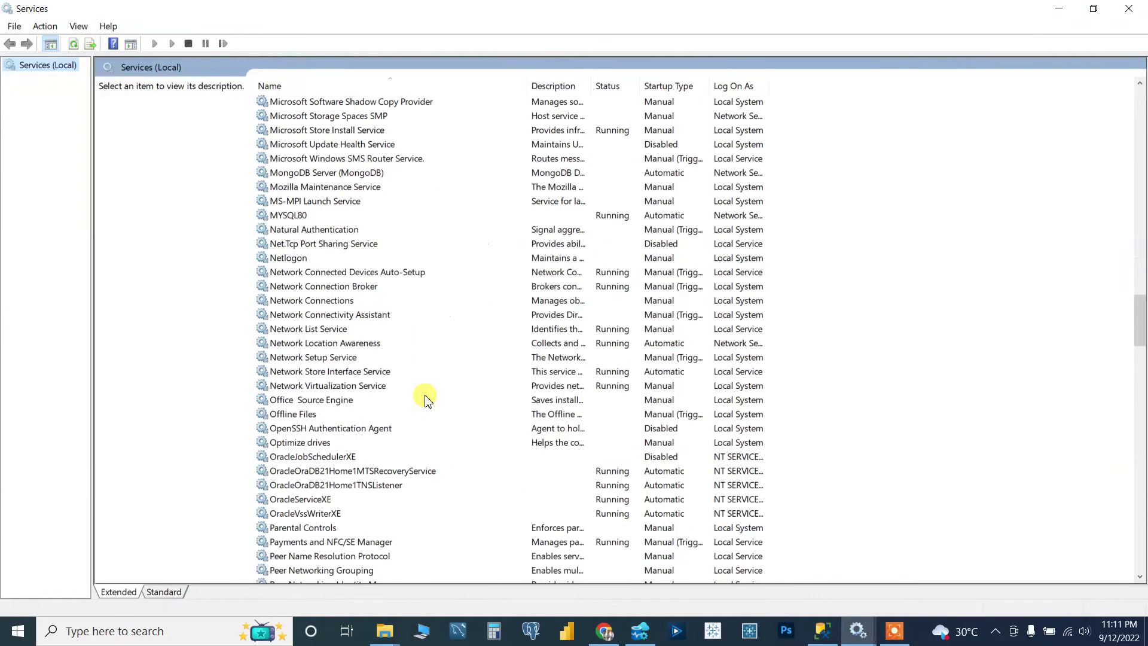
pyautogui.scroll(-15, 425, 400)
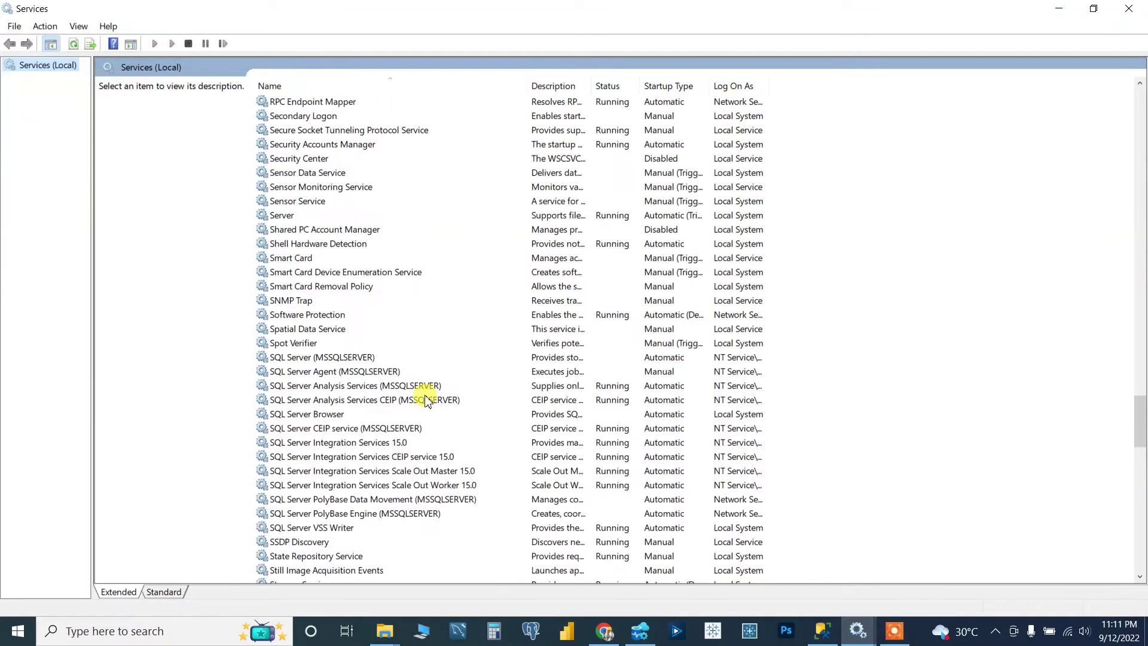
pyautogui.click(326, 361)
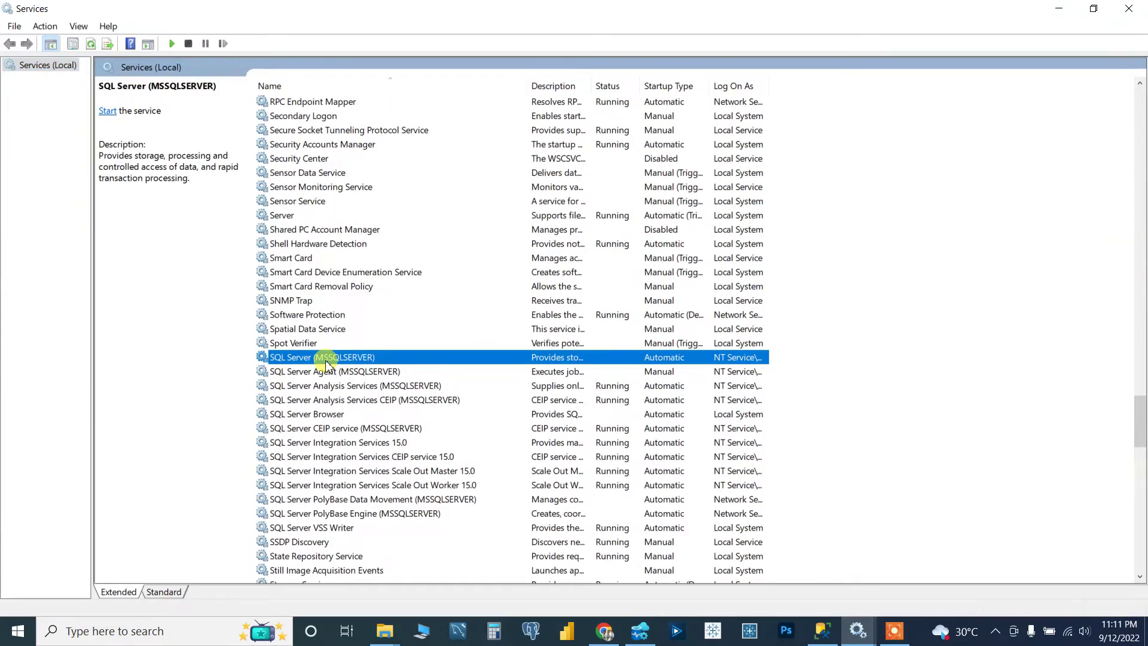
pyautogui.rightClick(614, 362)
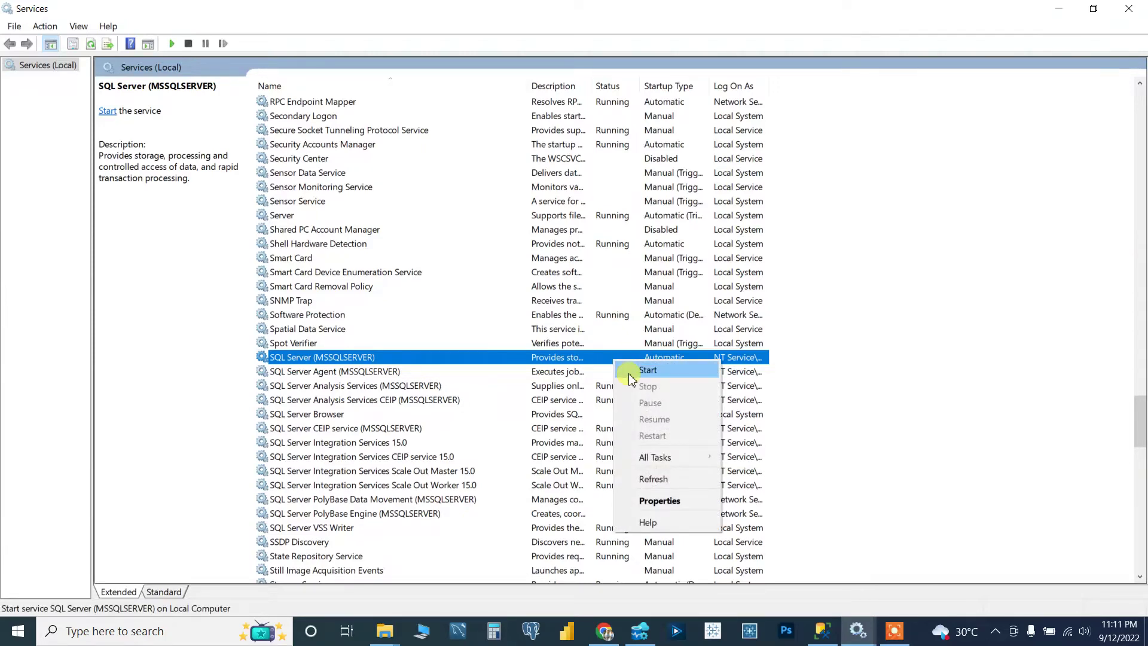
pyautogui.click(647, 370)
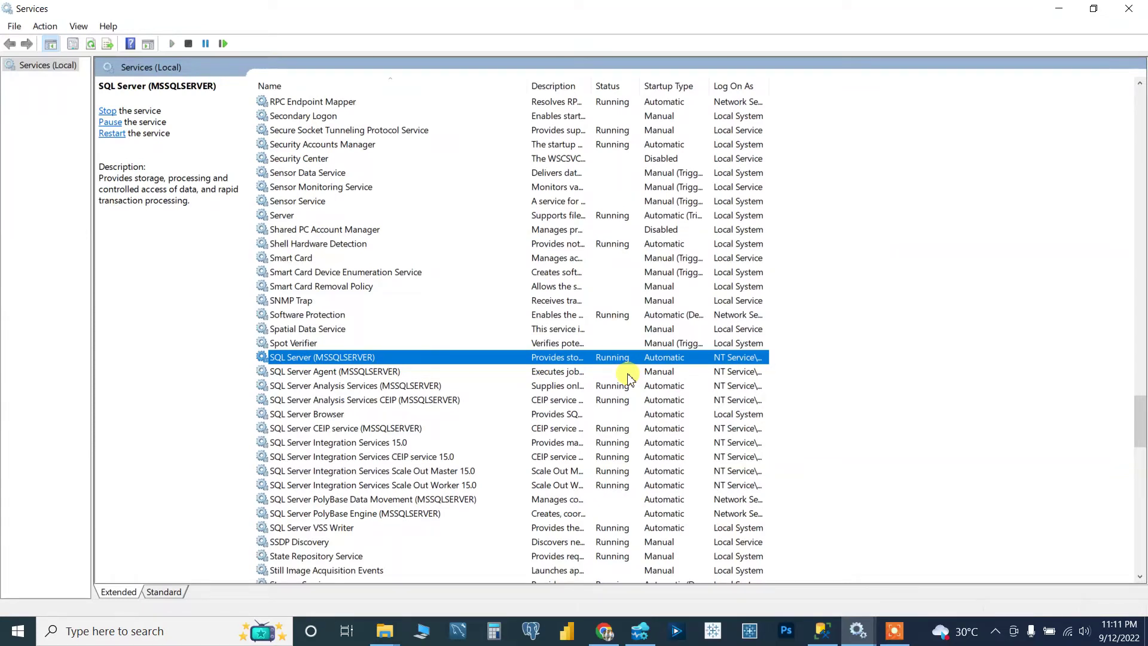
# Check the status of the SQL Server Agent, Analysis Services, SQL Server Browser and SQL Server (MSSQLSERVER) services
pyautogui.click(369, 374)
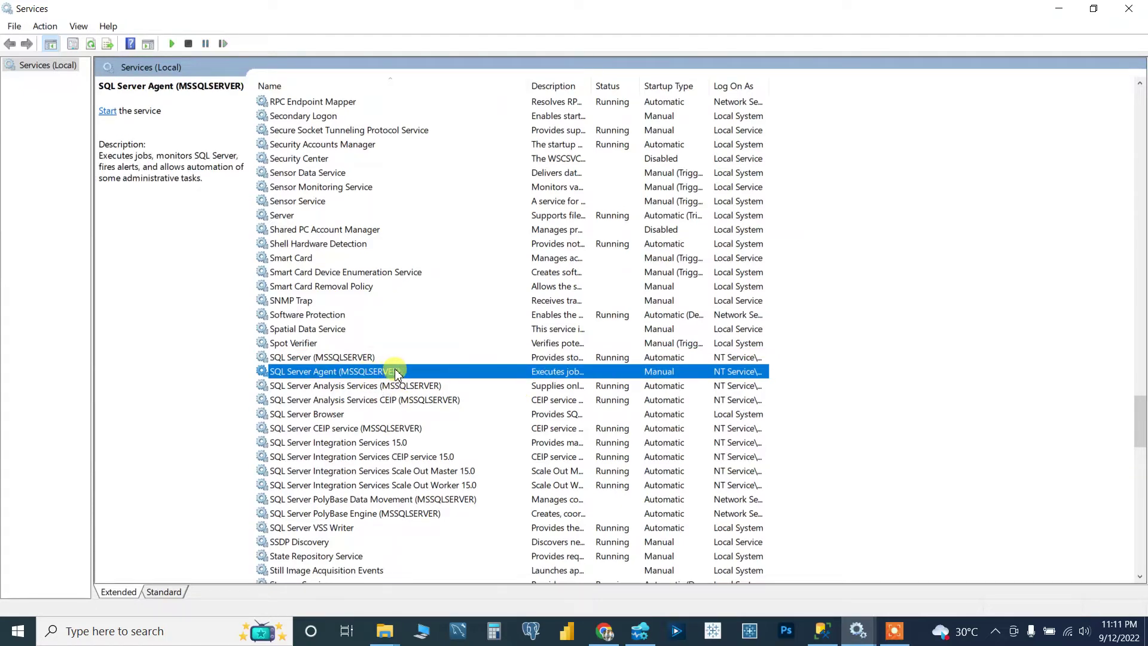
pyautogui.click(420, 387)
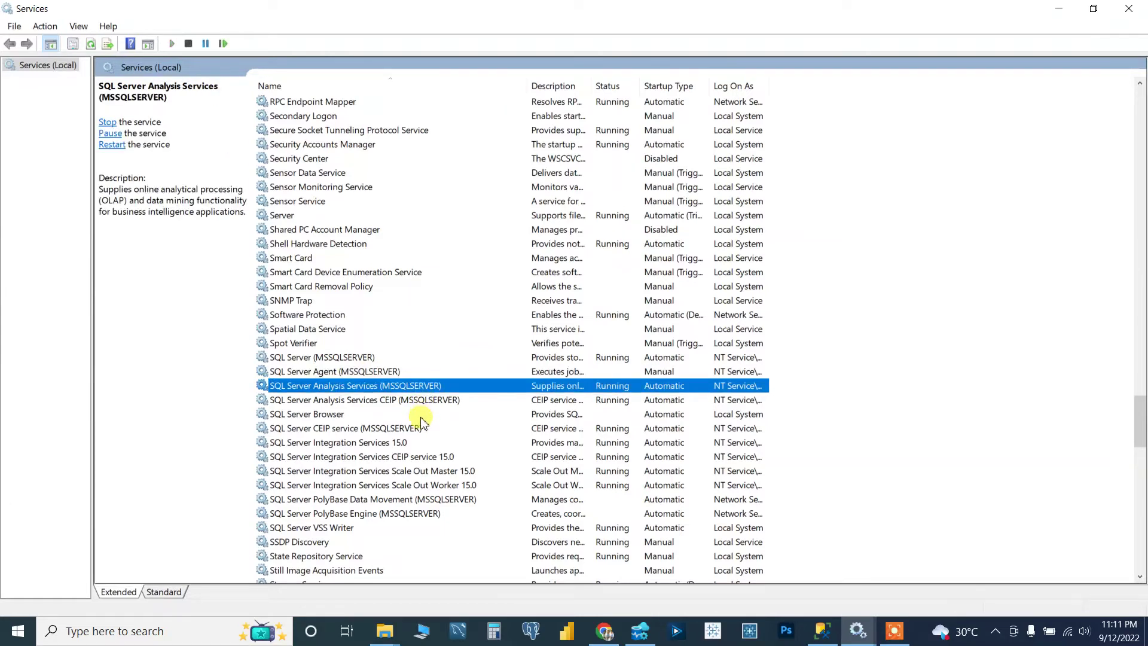
pyautogui.click(422, 415)
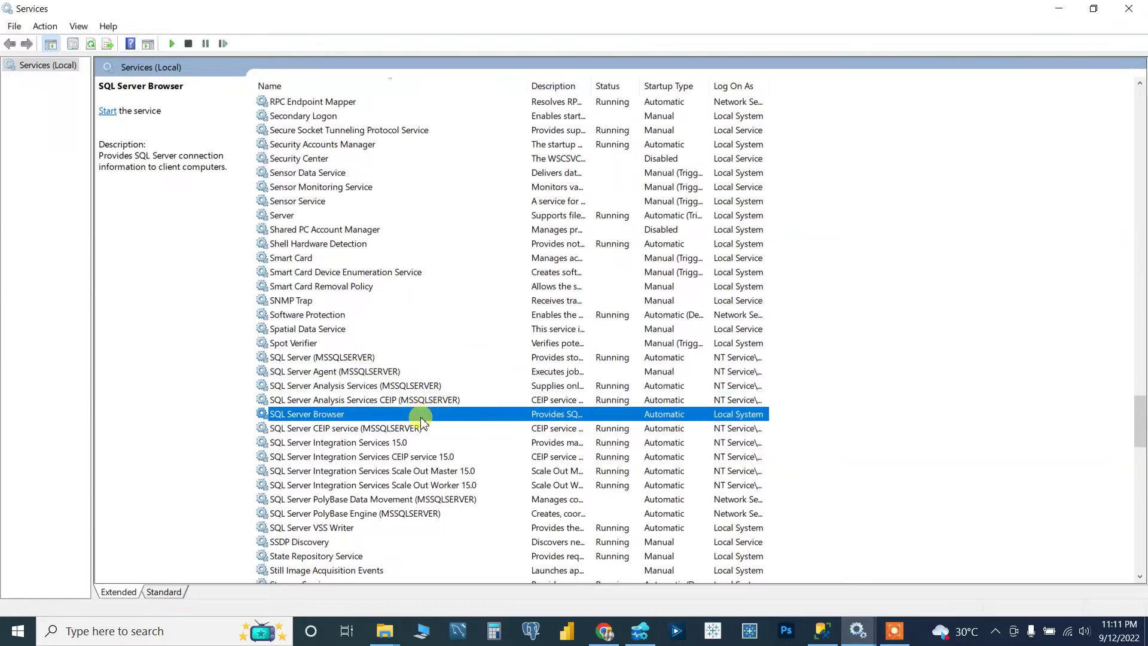
pyautogui.rightClick(422, 421)
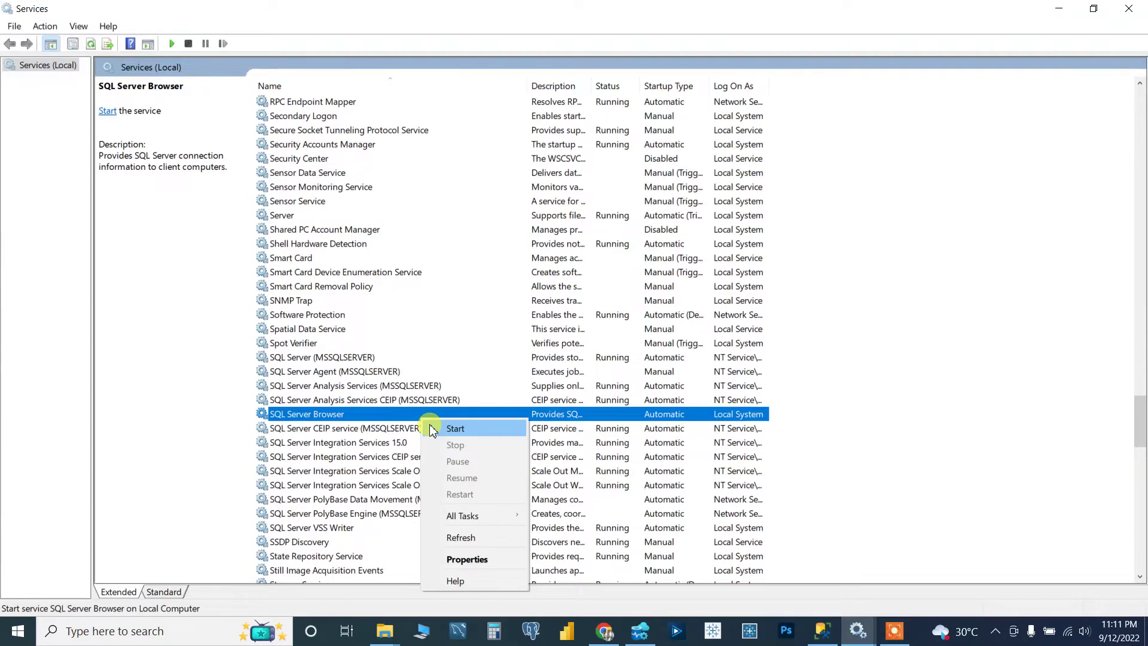
pyautogui.rightClick(386, 416)
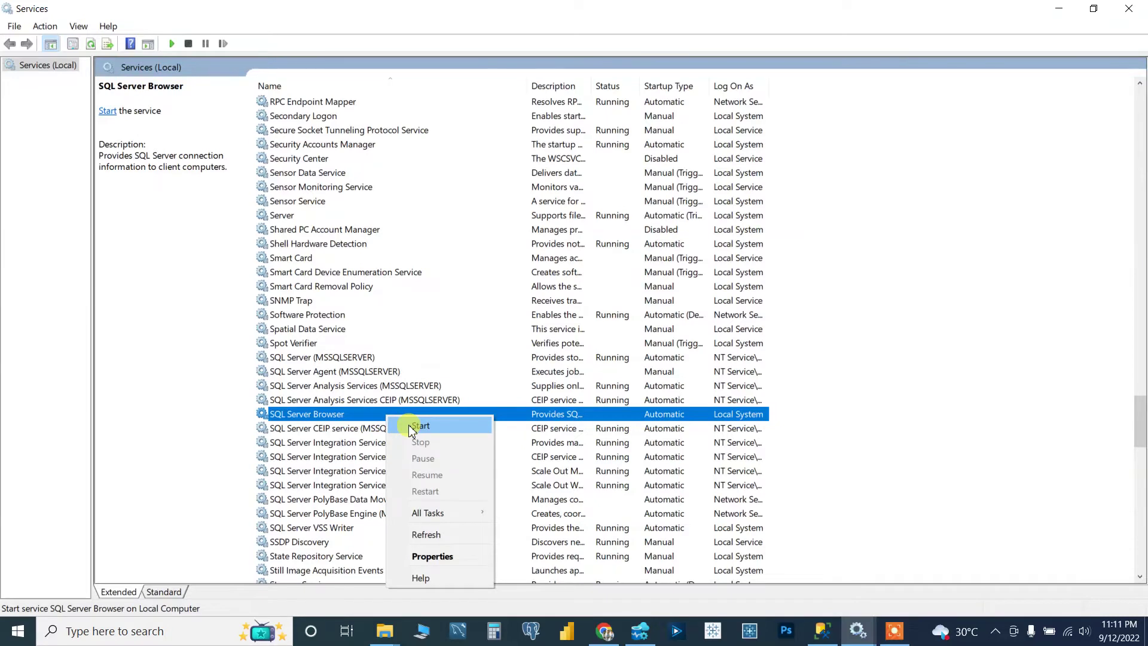
pyautogui.click(376, 416)
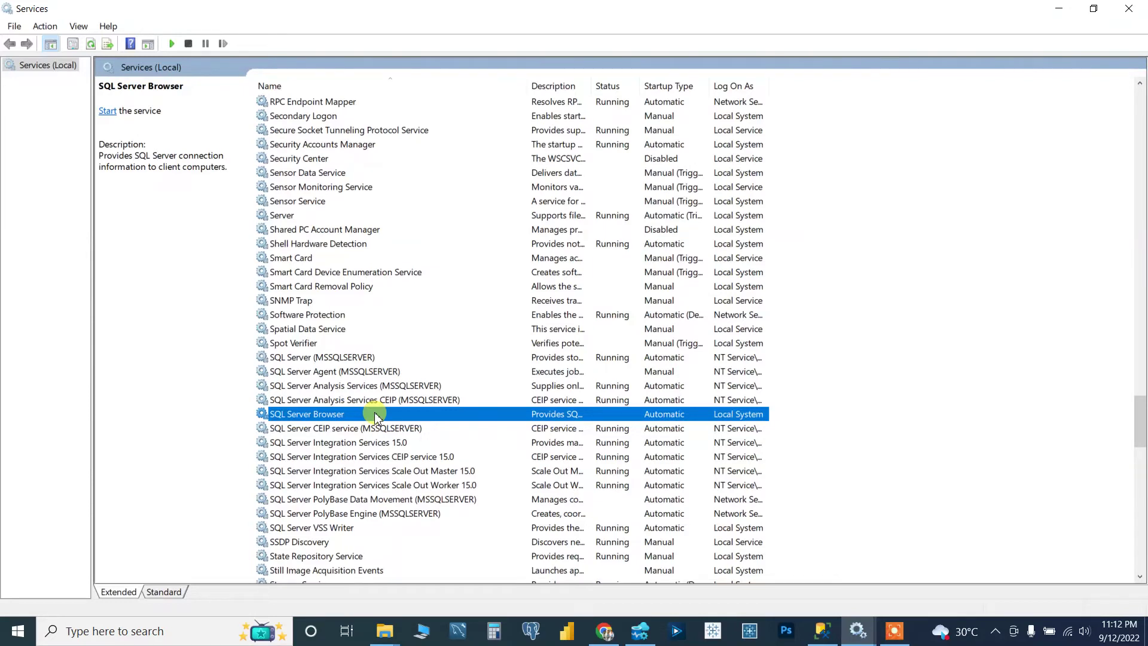
pyautogui.click(320, 357)
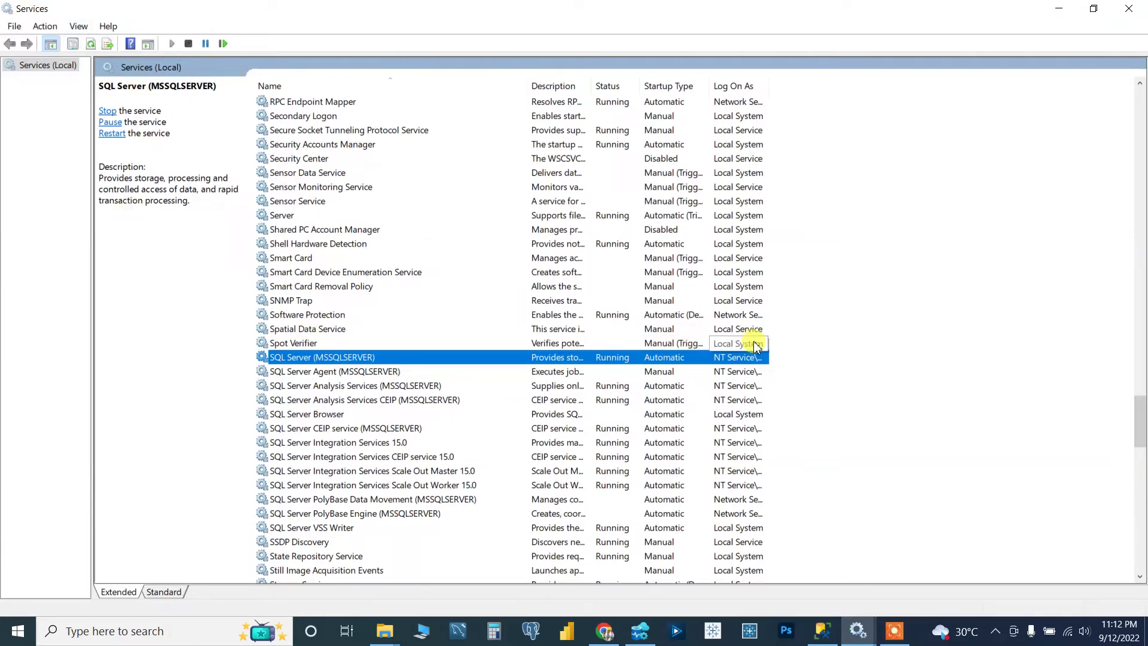
# Launch SQL Server Configuration Manager by running sqlservermanager15.msc
pyautogui.press('super+r')
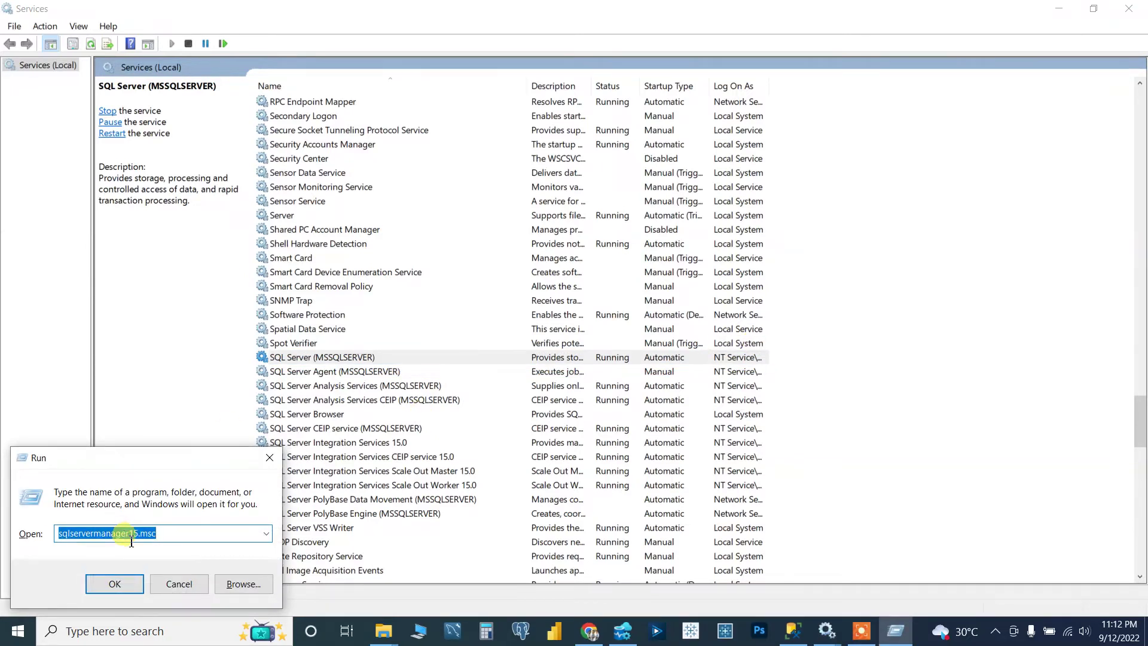
pyautogui.click(131, 538)
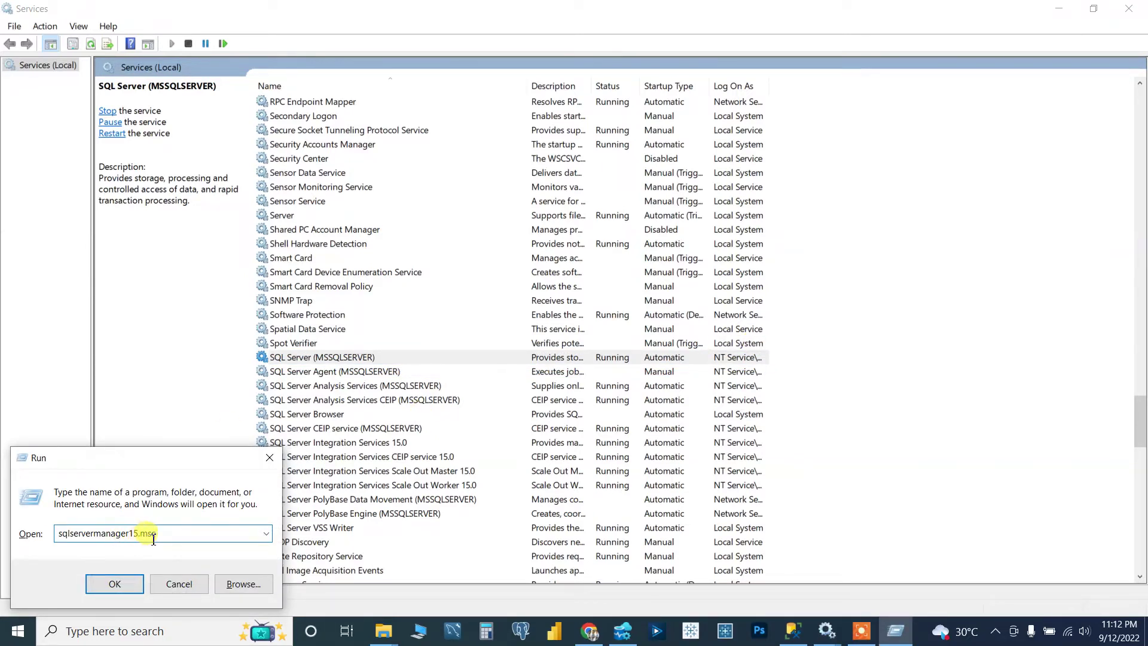
pyautogui.moveTo(167, 534); pyautogui.dragTo(60, 533)
pyautogui.click(139, 538)
pyautogui.moveTo(139, 534); pyautogui.dragTo(128, 534)
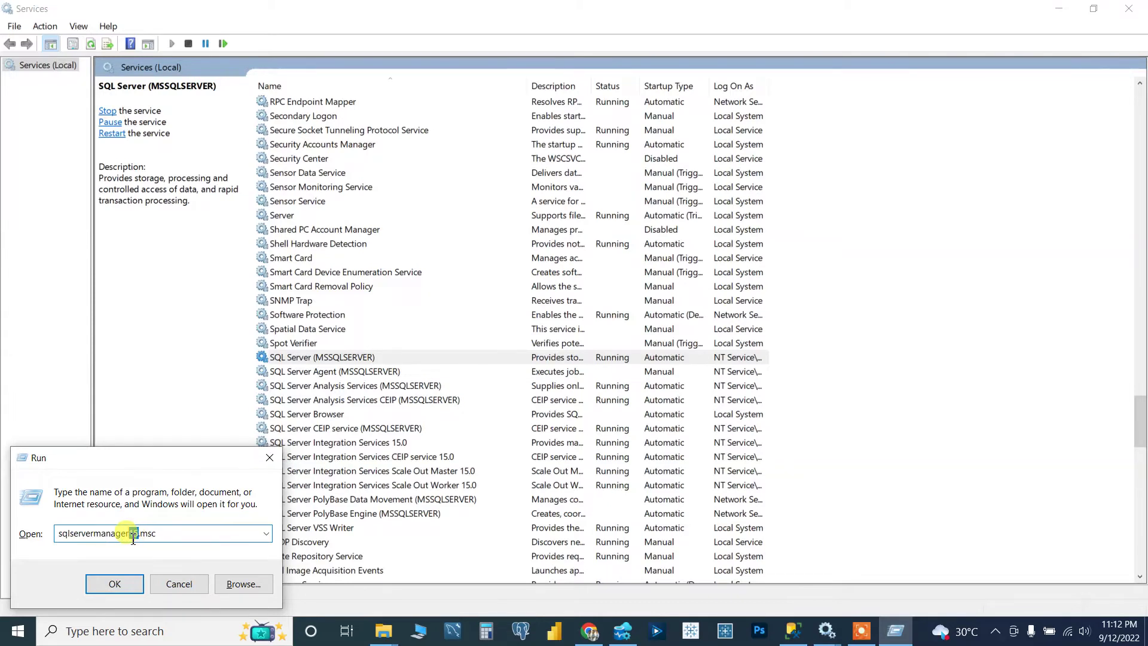
pyautogui.click(124, 588)
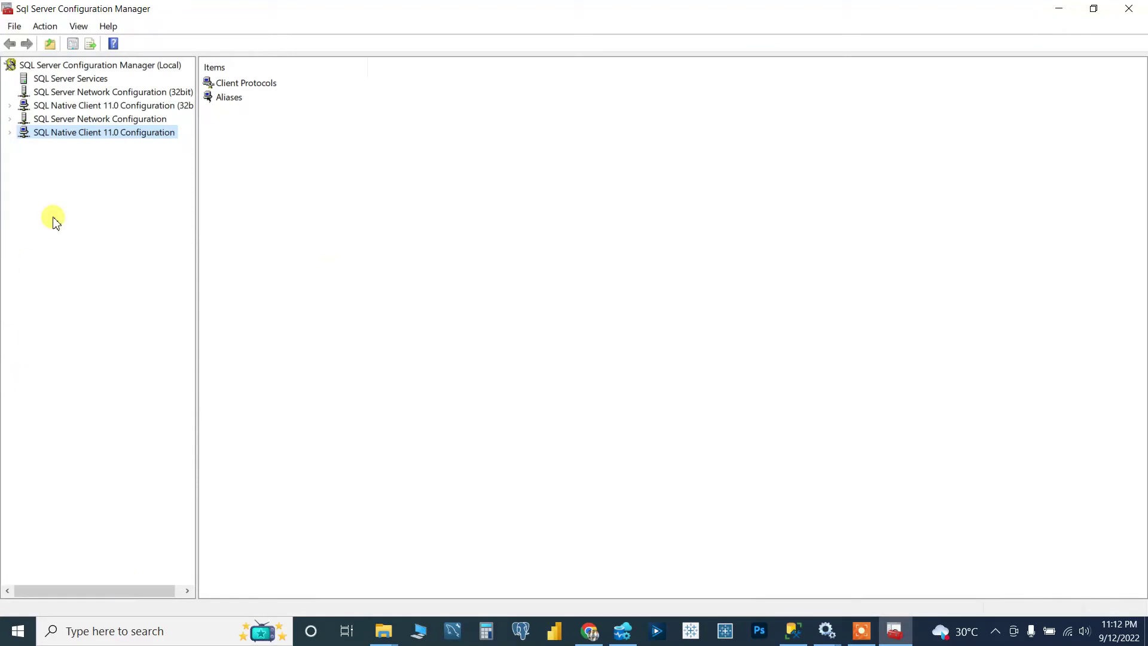
# Enable the TCP/IP protocol for MSSQLSERVER in the SQL Server Network Configuration and acknowledge the service restart warning
pyautogui.doubleClick(48, 119)
pyautogui.click(53, 134)
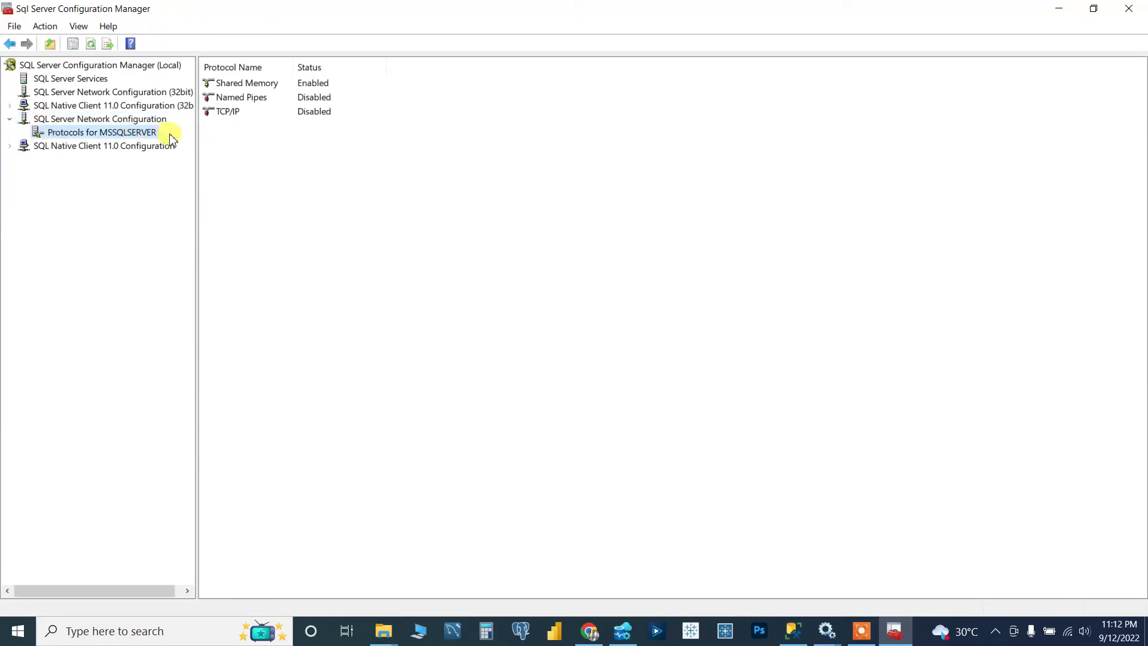
pyautogui.click(300, 114)
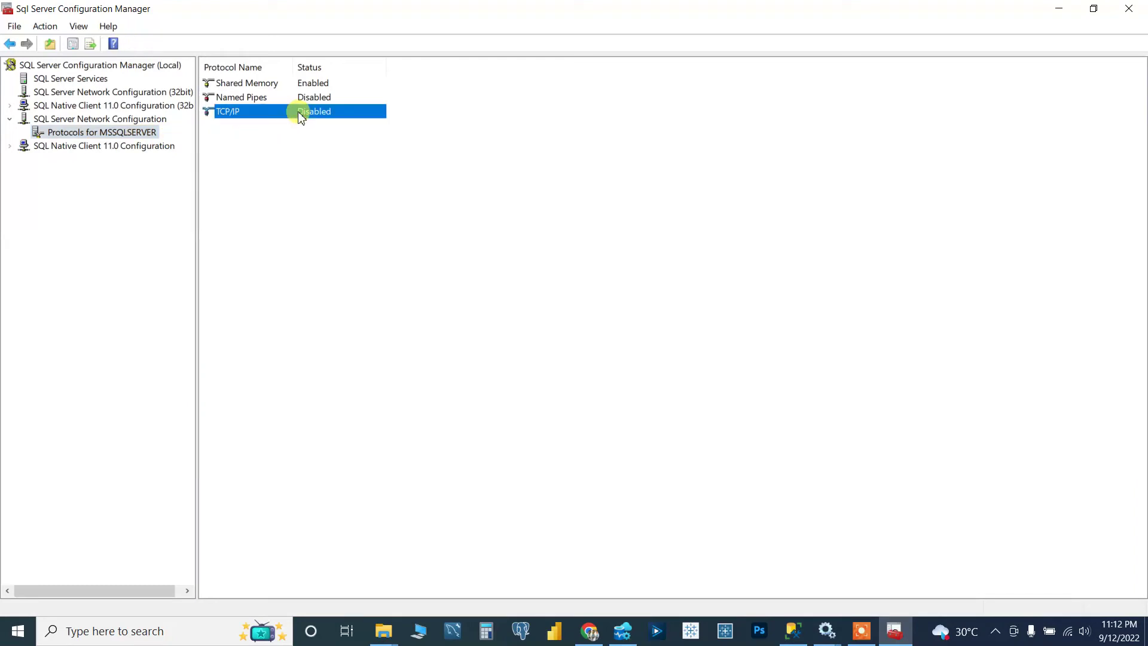
pyautogui.rightClick(299, 114)
pyautogui.click(317, 122)
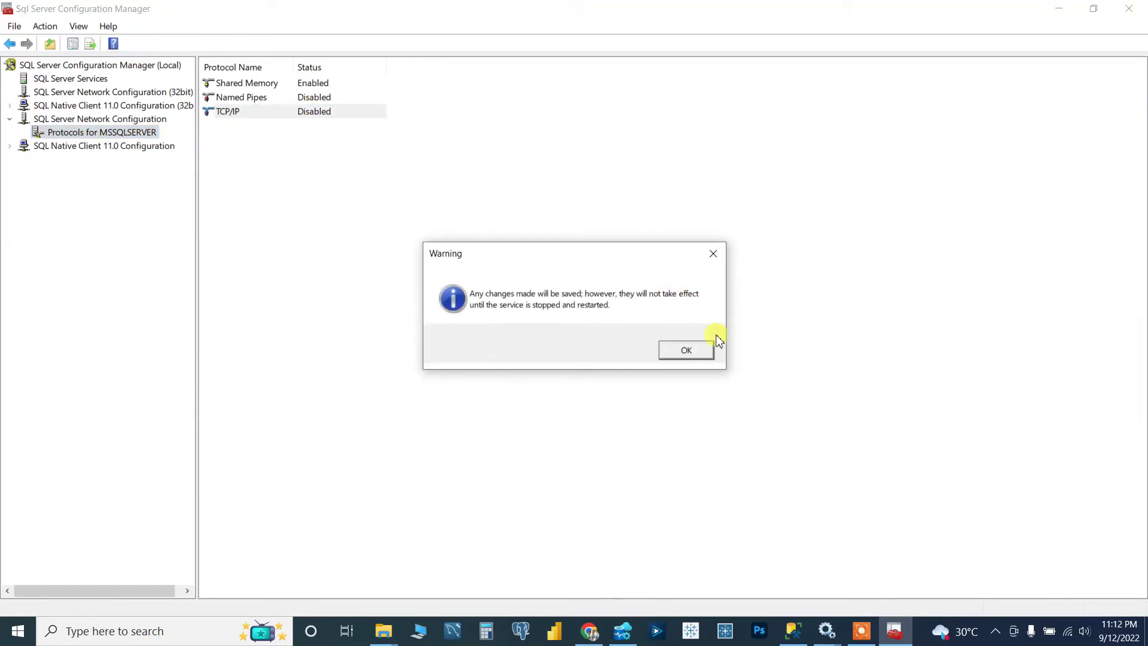
pyautogui.click(694, 349)
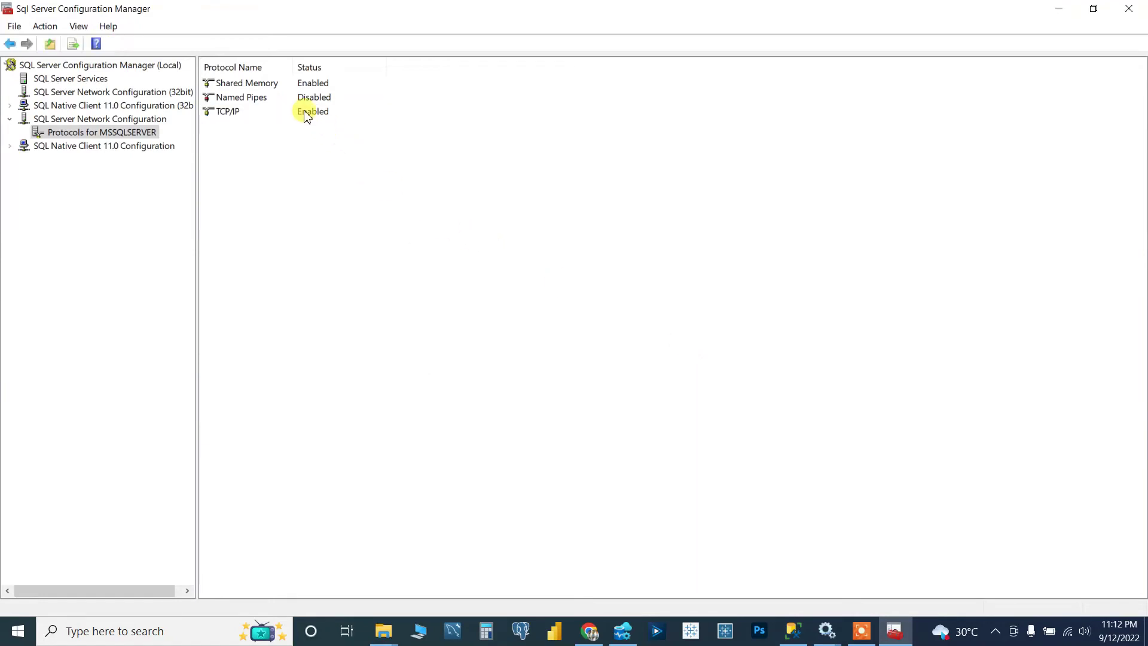
# Enable the Named Pipes protocol for MSSQLSERVER and acknowledge the service restart warning
pyautogui.click(286, 99)
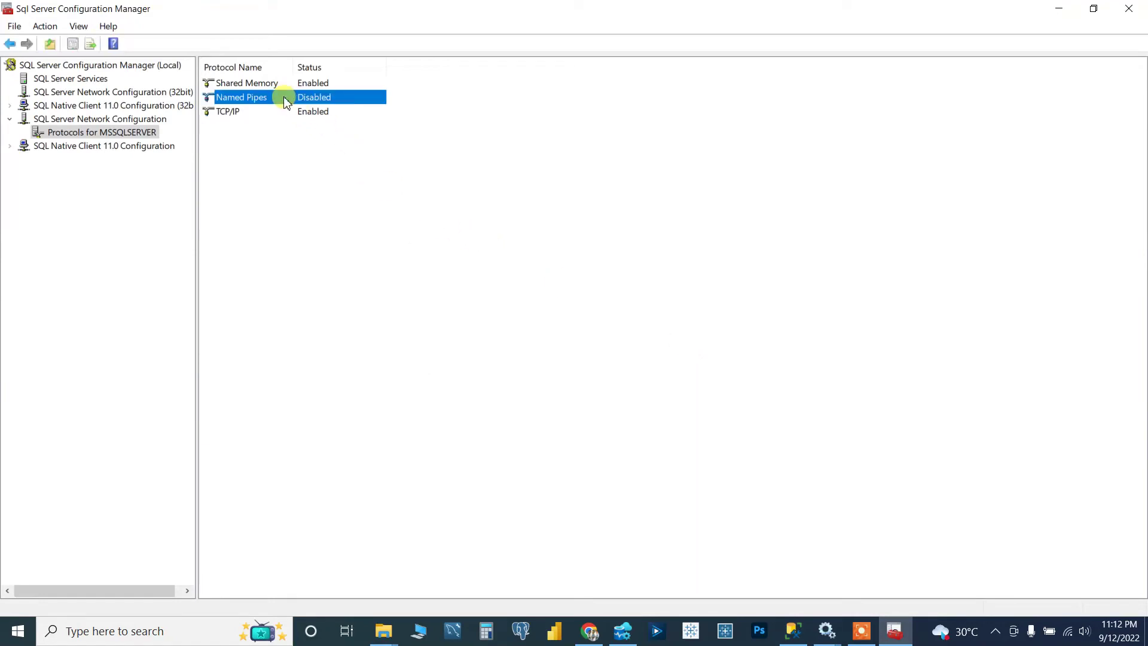
pyautogui.rightClick(285, 100)
pyautogui.click(325, 108)
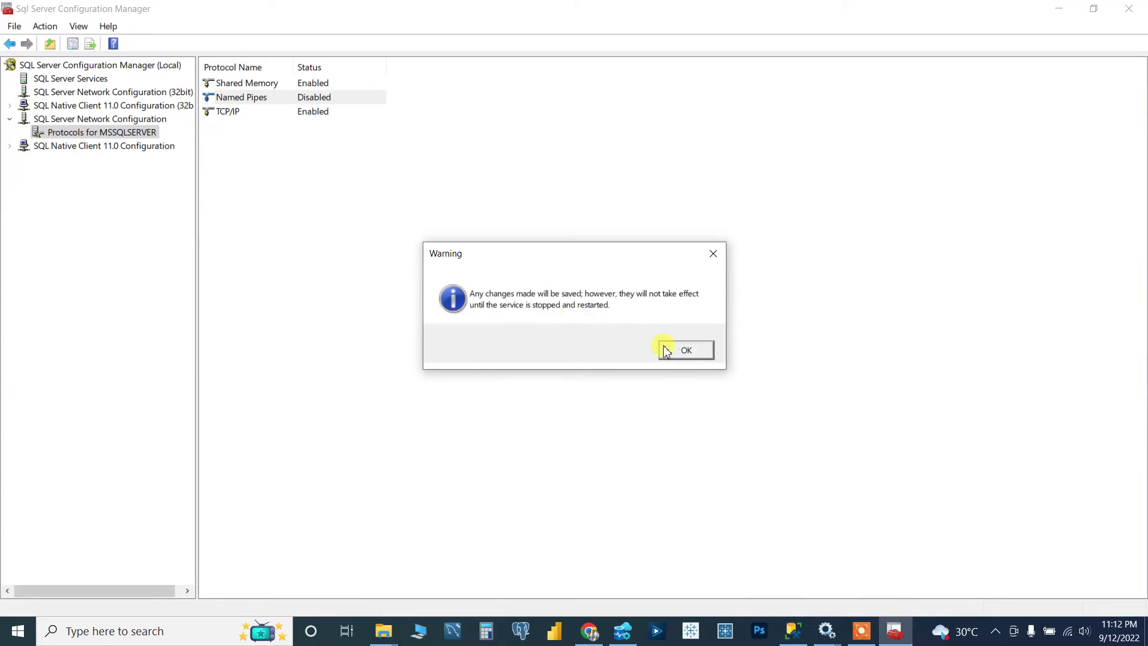
pyautogui.click(666, 351)
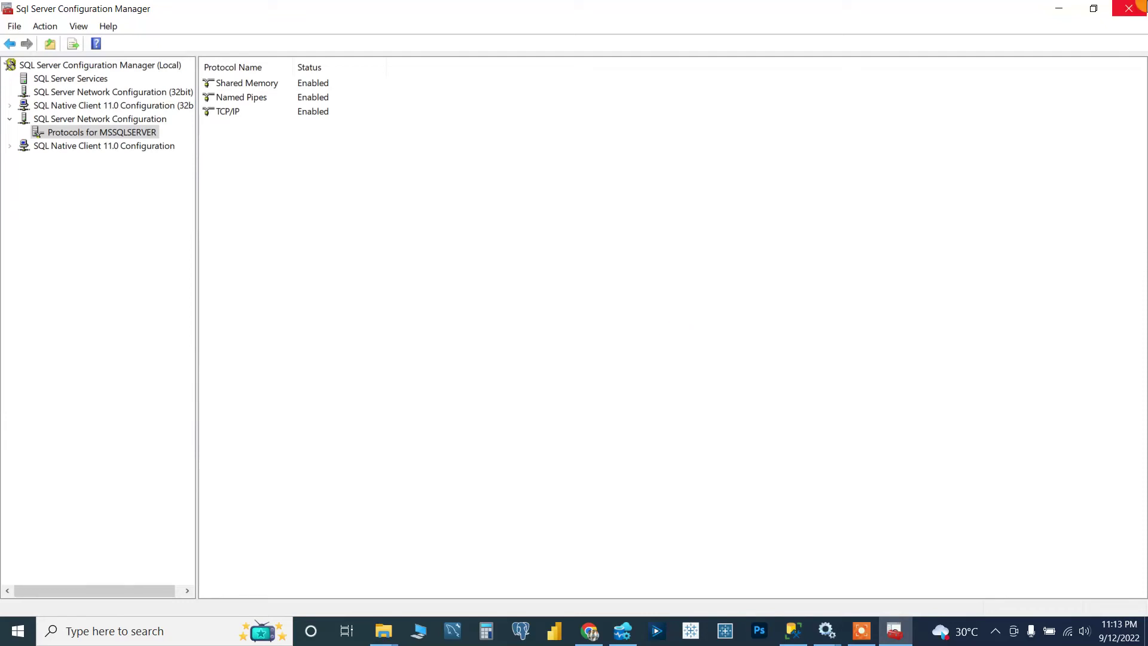
# Return to SQL Server Management Studio and connect to the Database Engine on DESKTOP-42MV8LH with Windows Authentication
pyautogui.click(1059, 10)
pyautogui.click(1060, 10)
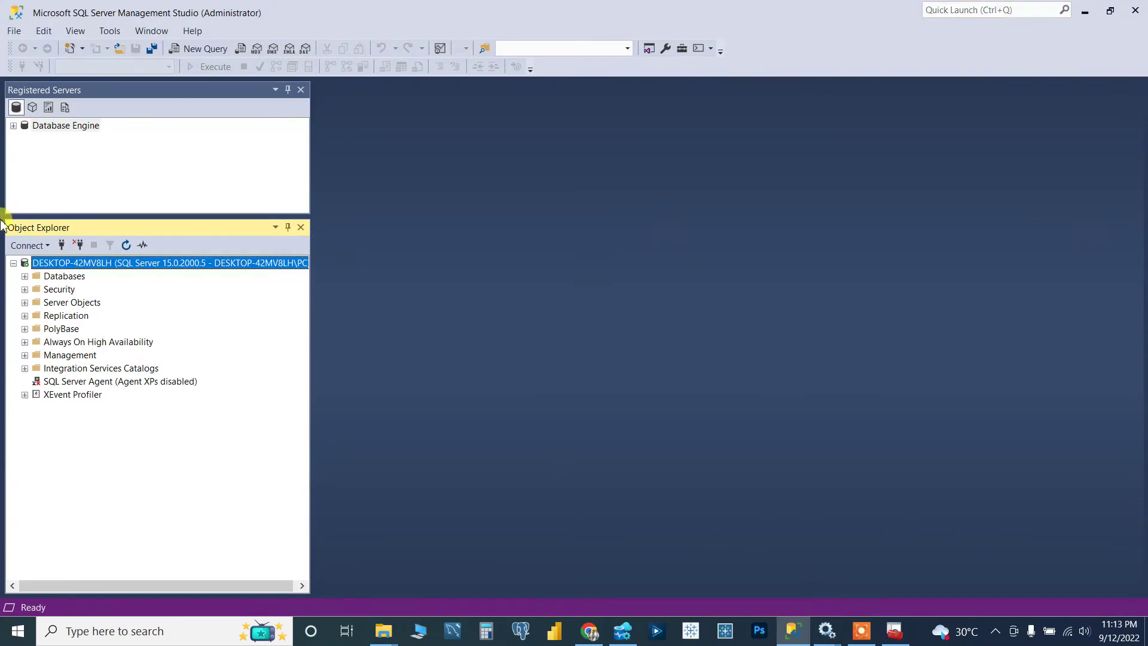
pyautogui.click(29, 246)
pyautogui.click(50, 264)
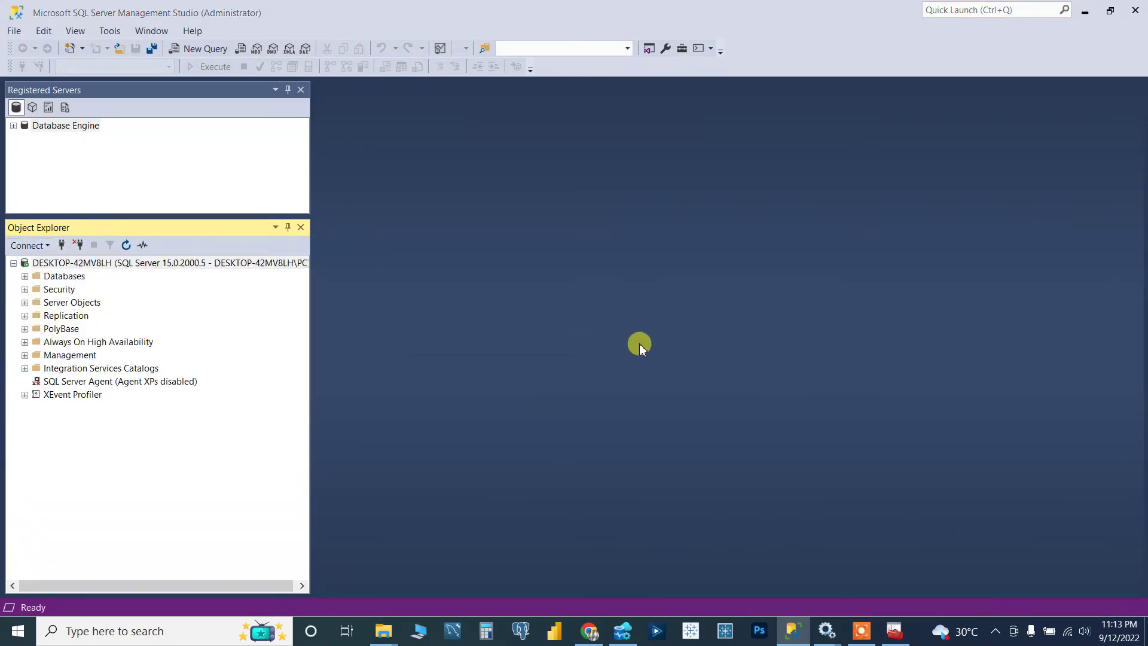
pyautogui.click(540, 334)
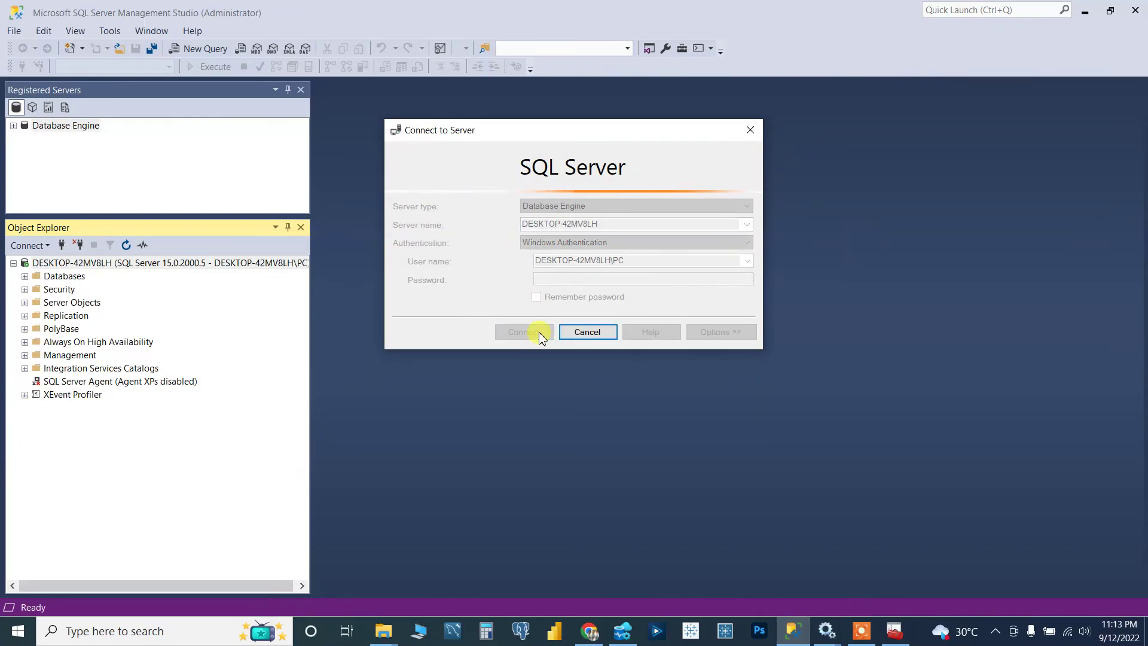